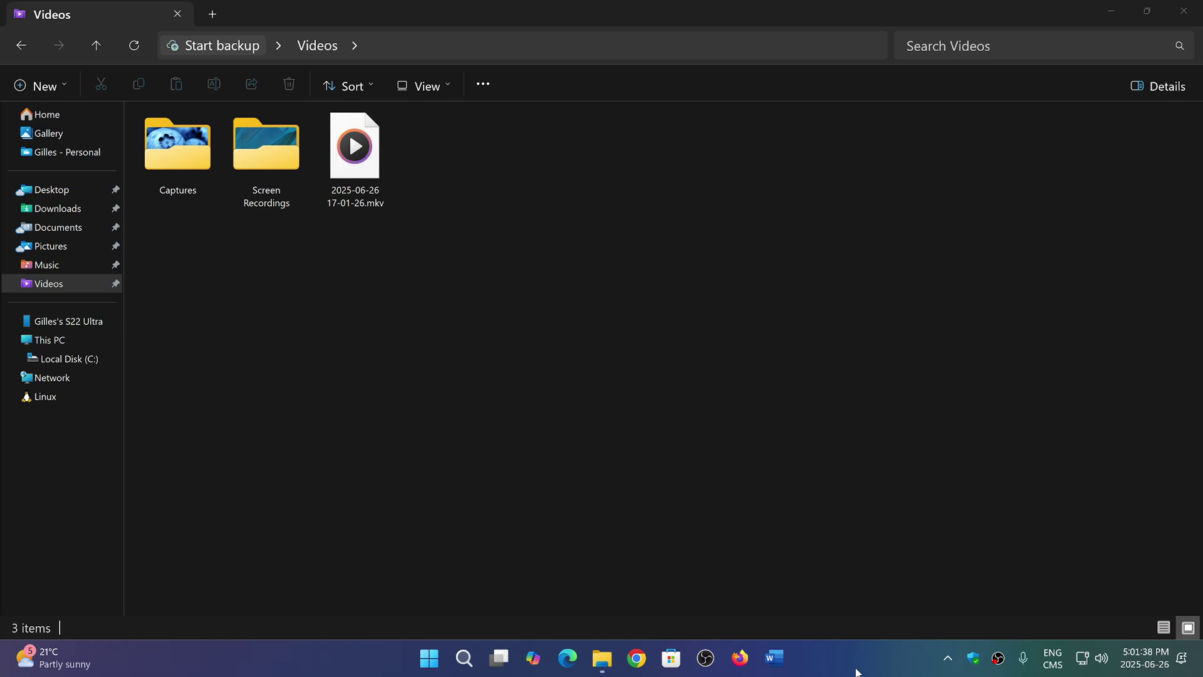
right_click(646, 333)
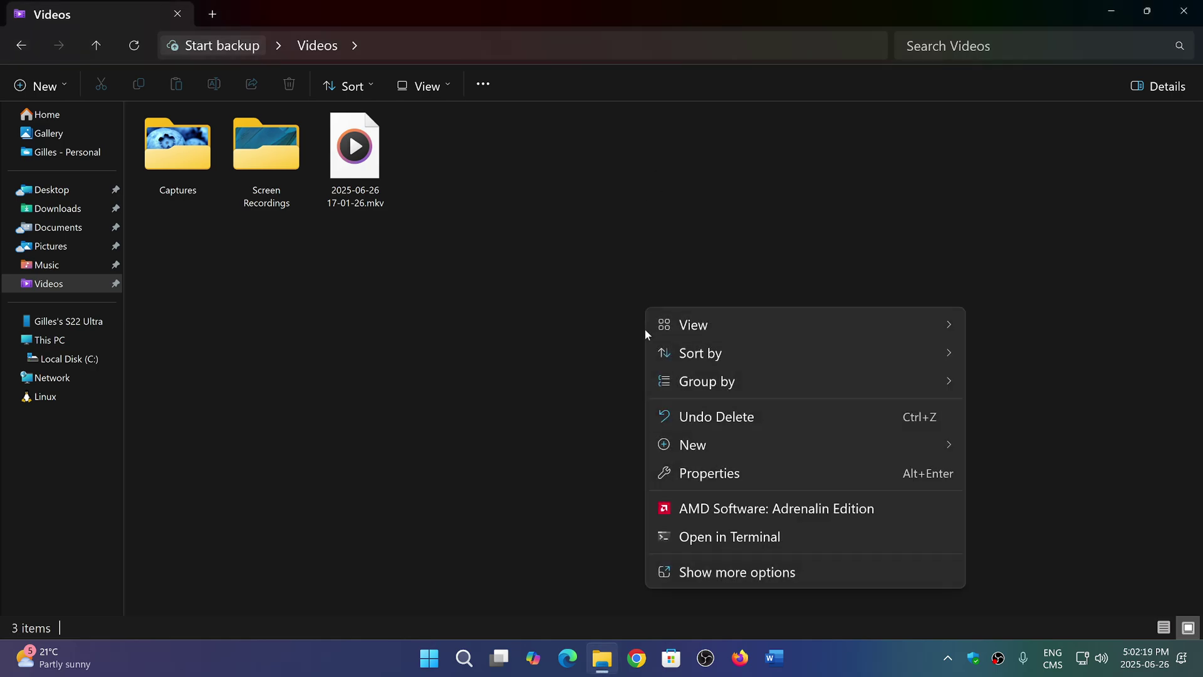
click(735, 419)
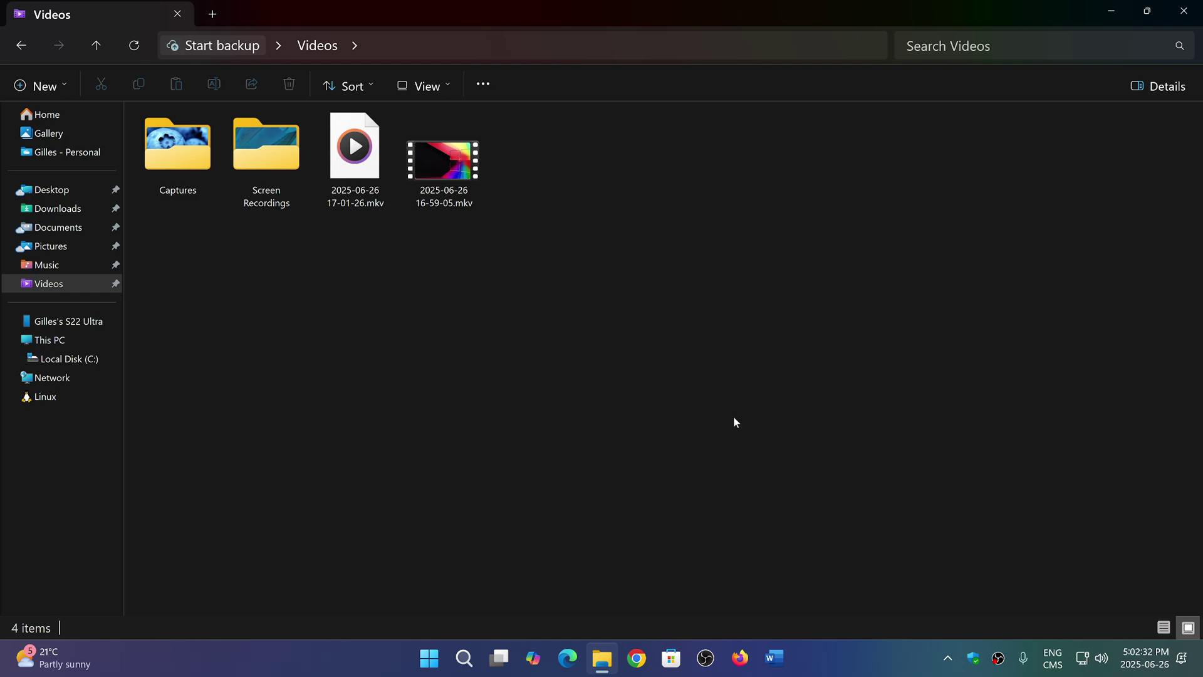
click(443, 196)
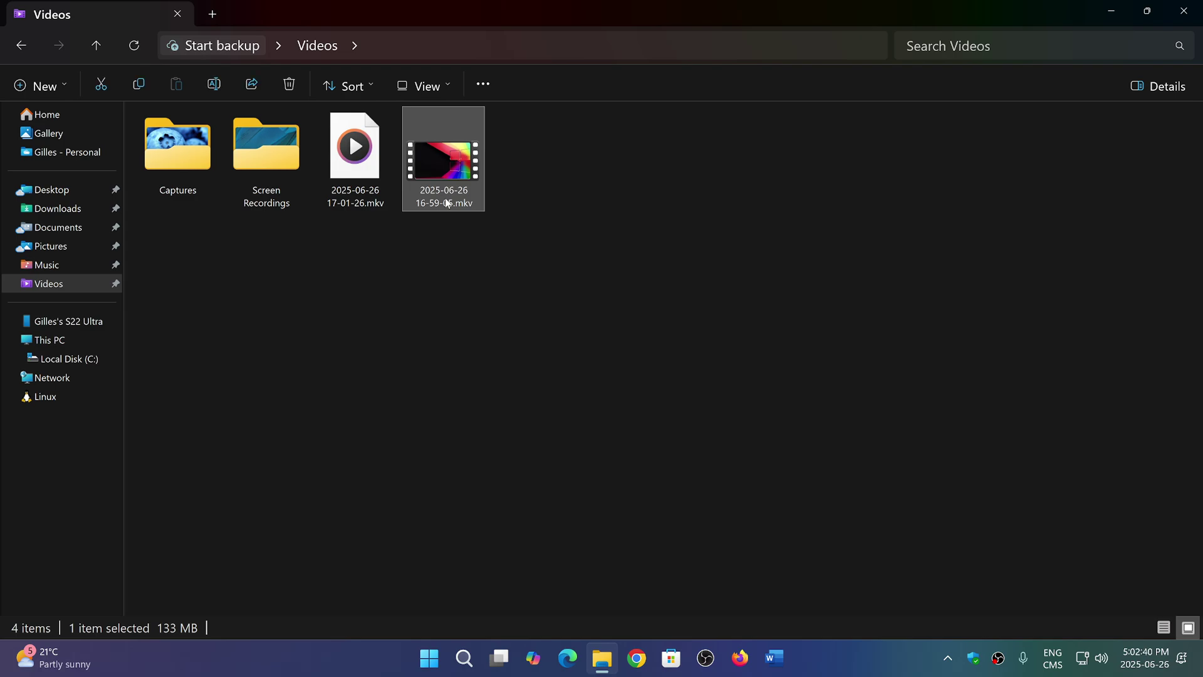
key(F2)
text(fjdifjfdjfidjfidjf)
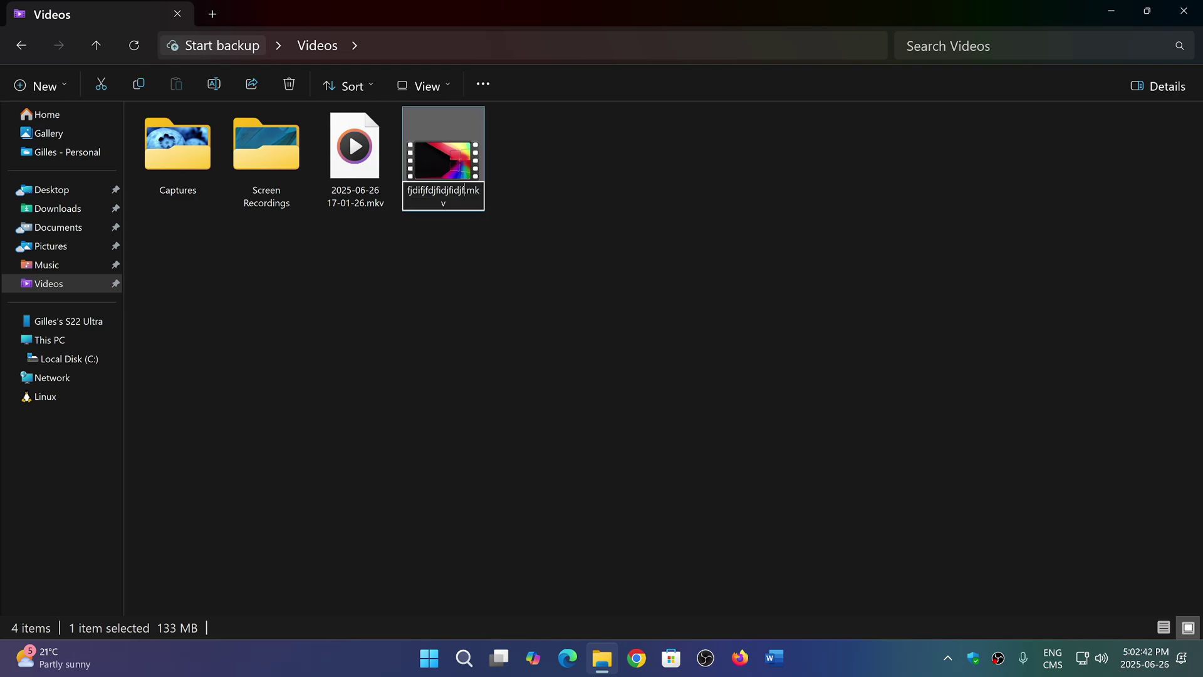
key(Return)
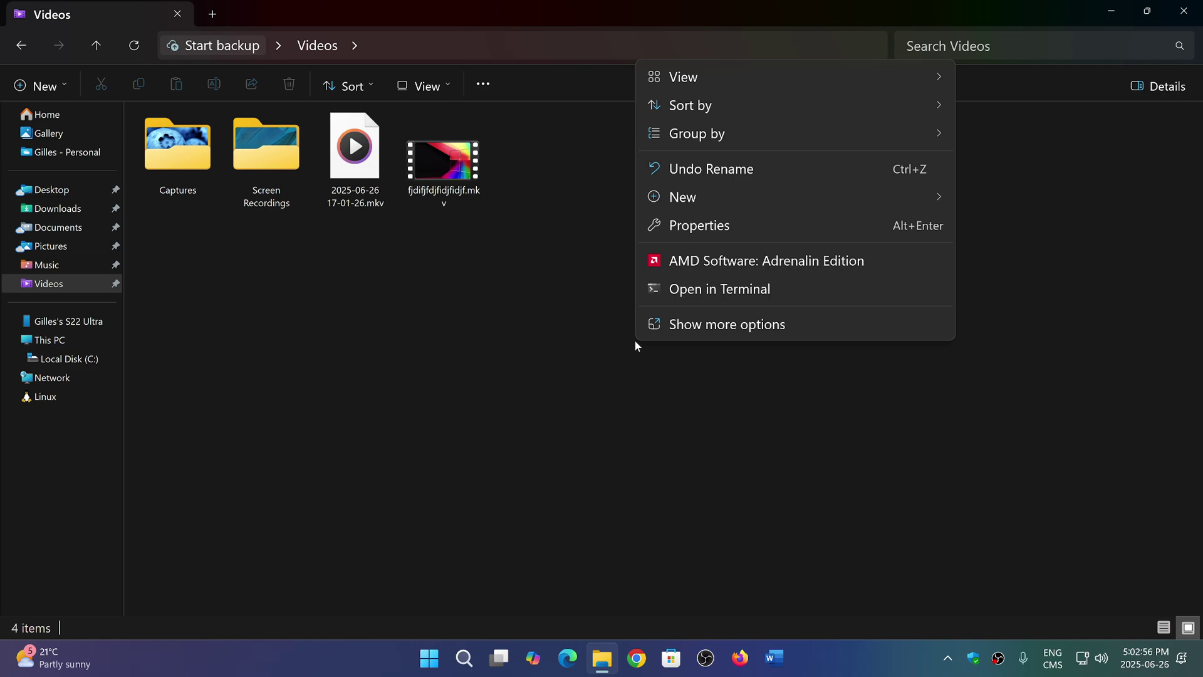
click(710, 170)
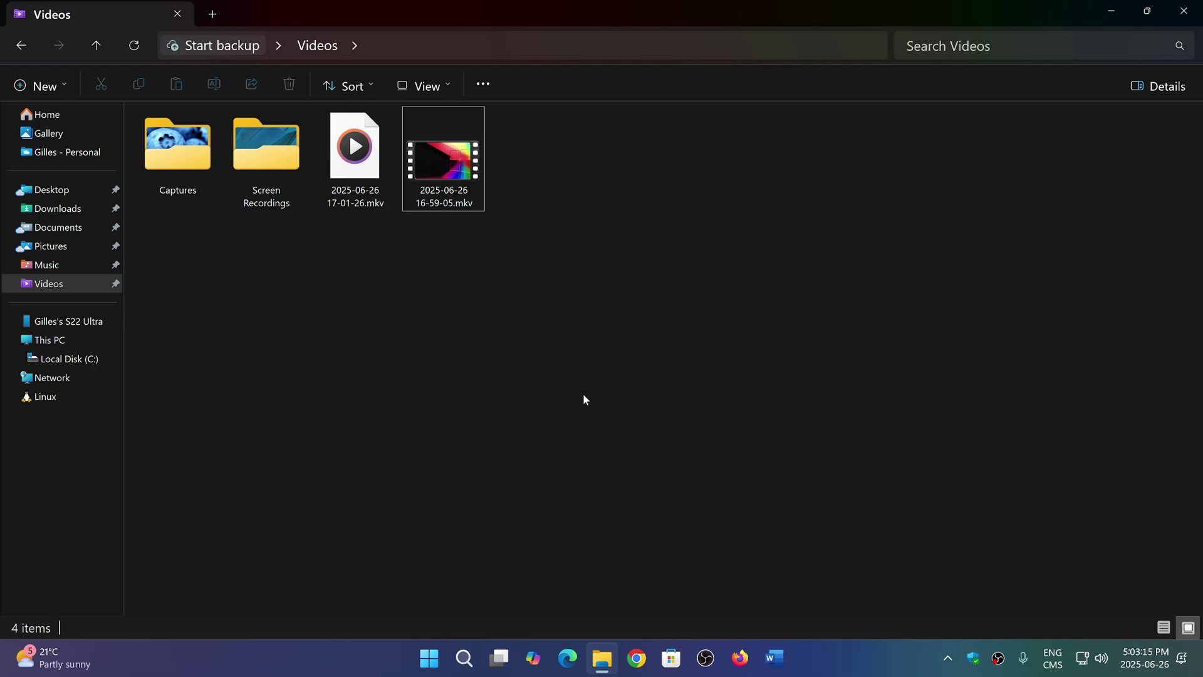
right_click(657, 331)
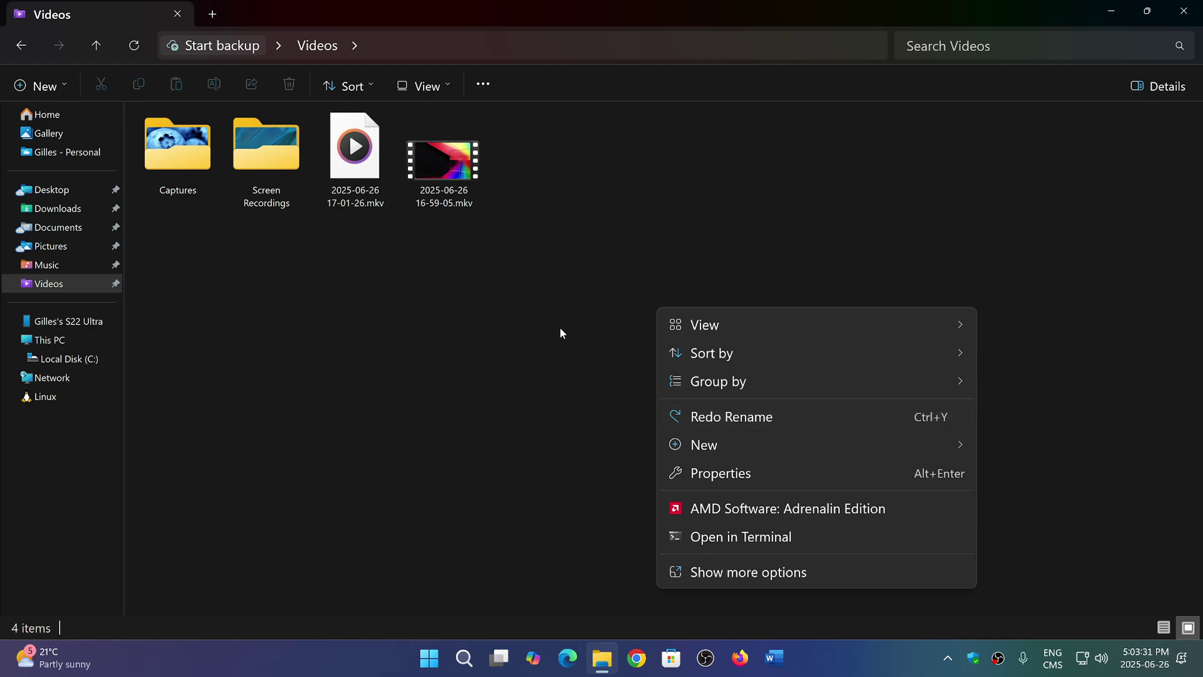
key(Escape)
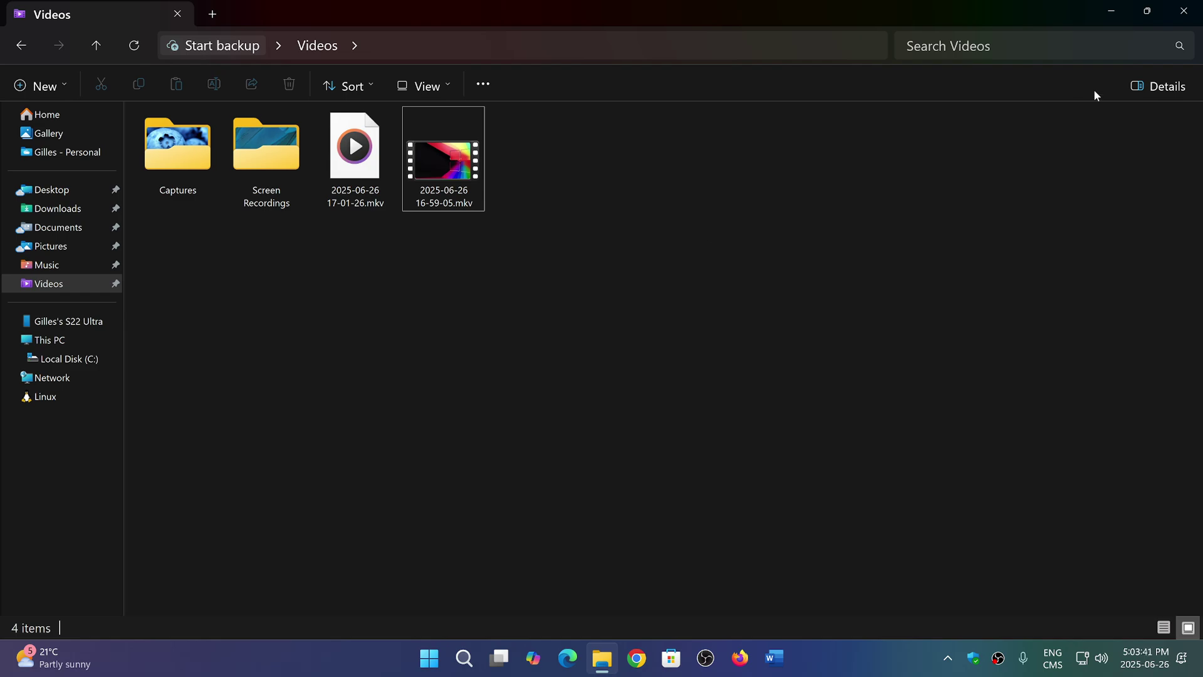
click(867, 667)
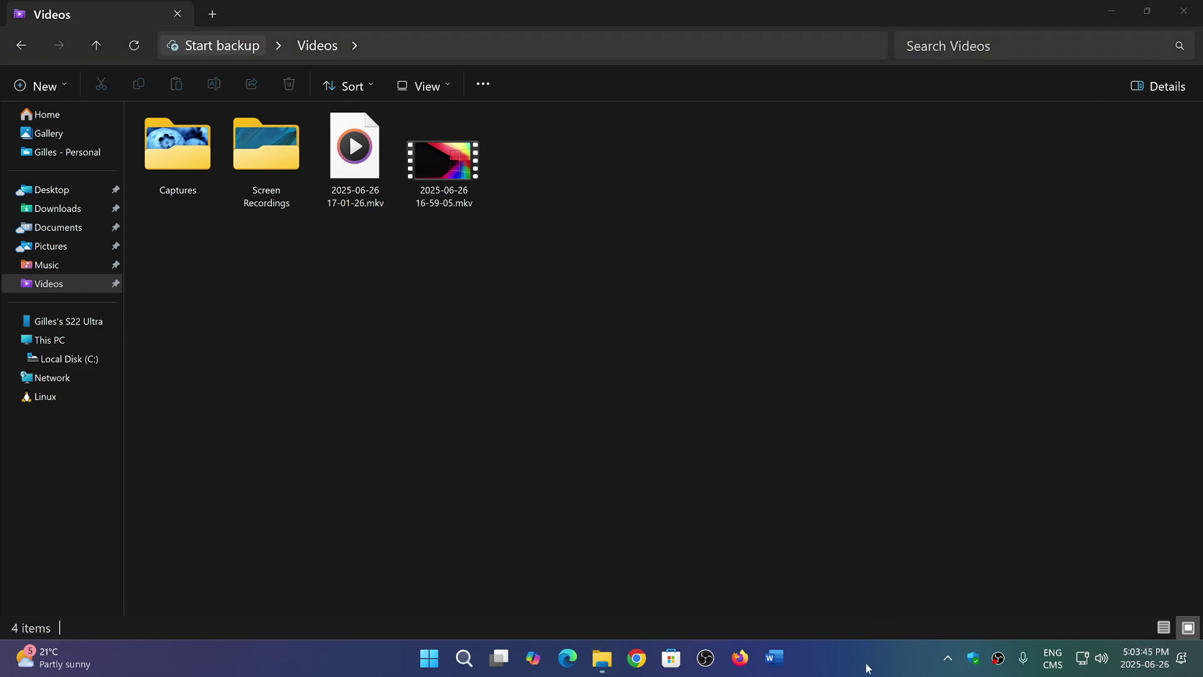